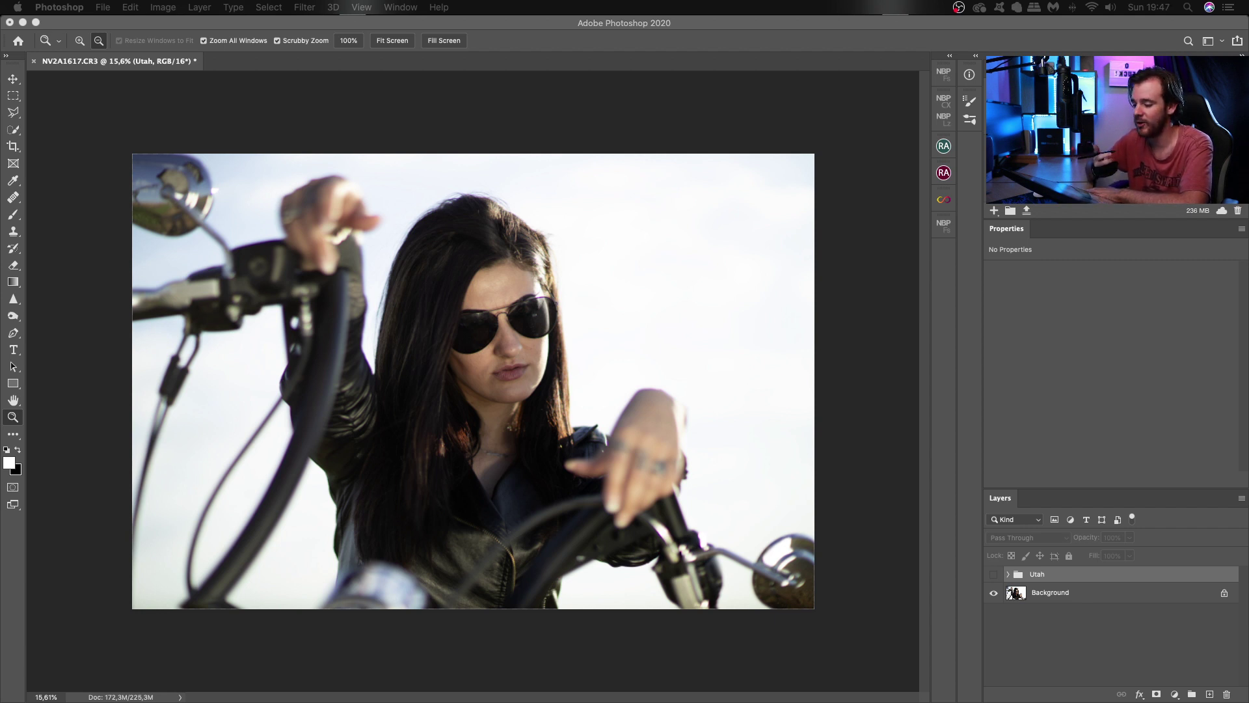
Step: Bring Photoshop to the front and open the Infinite Color extension panel from the dock
left_click(947, 202)
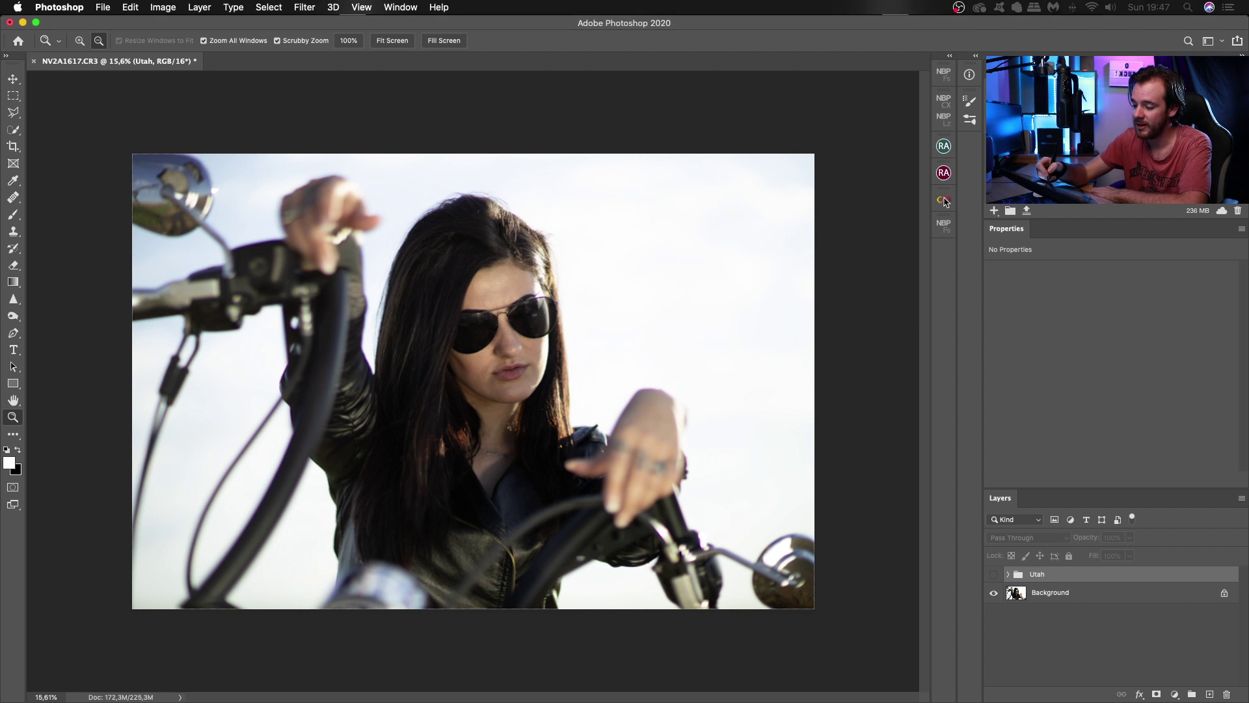
left_click(945, 198)
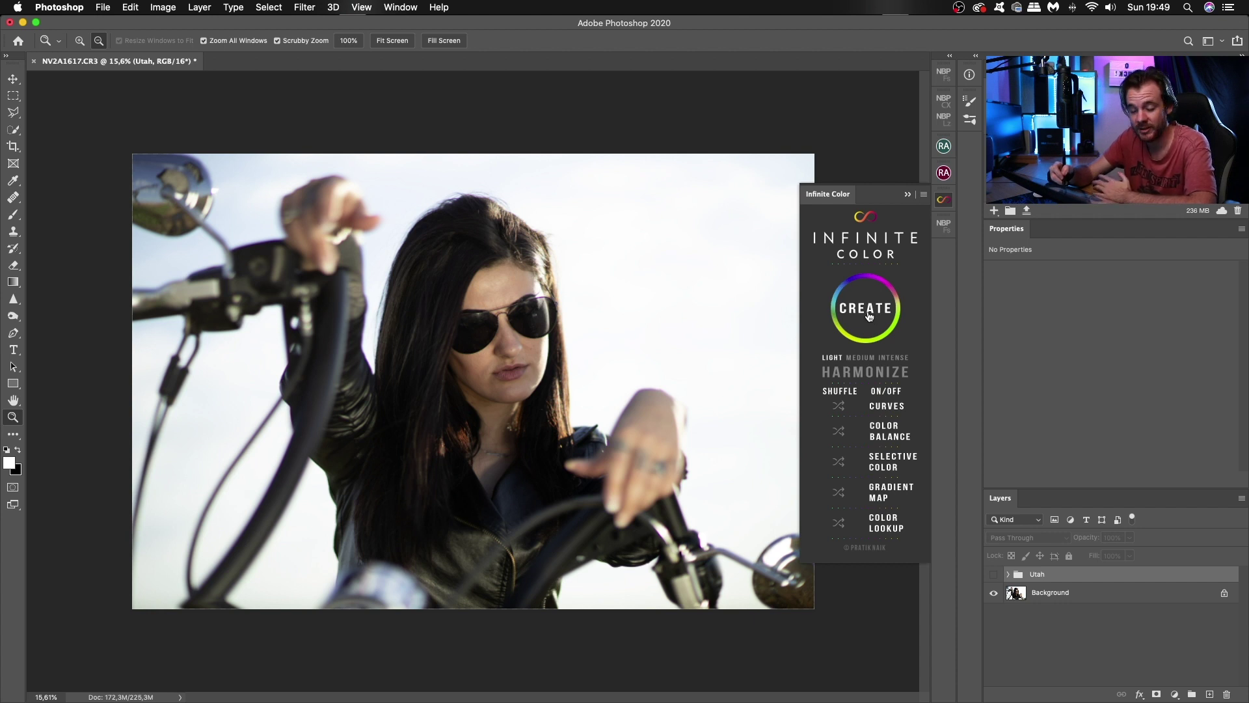
Step: Generate three Infinite Color grades, comparing with the group hidden, then collapse the group
left_click(867, 317)
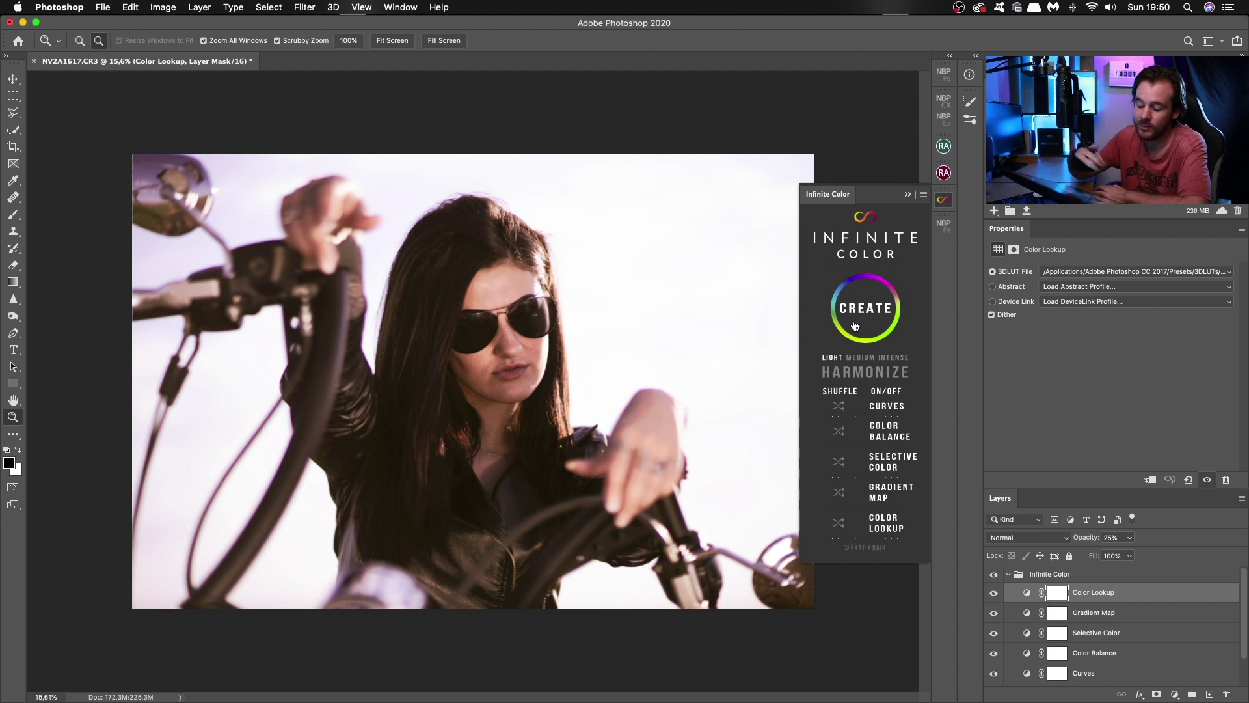
left_click(876, 315)
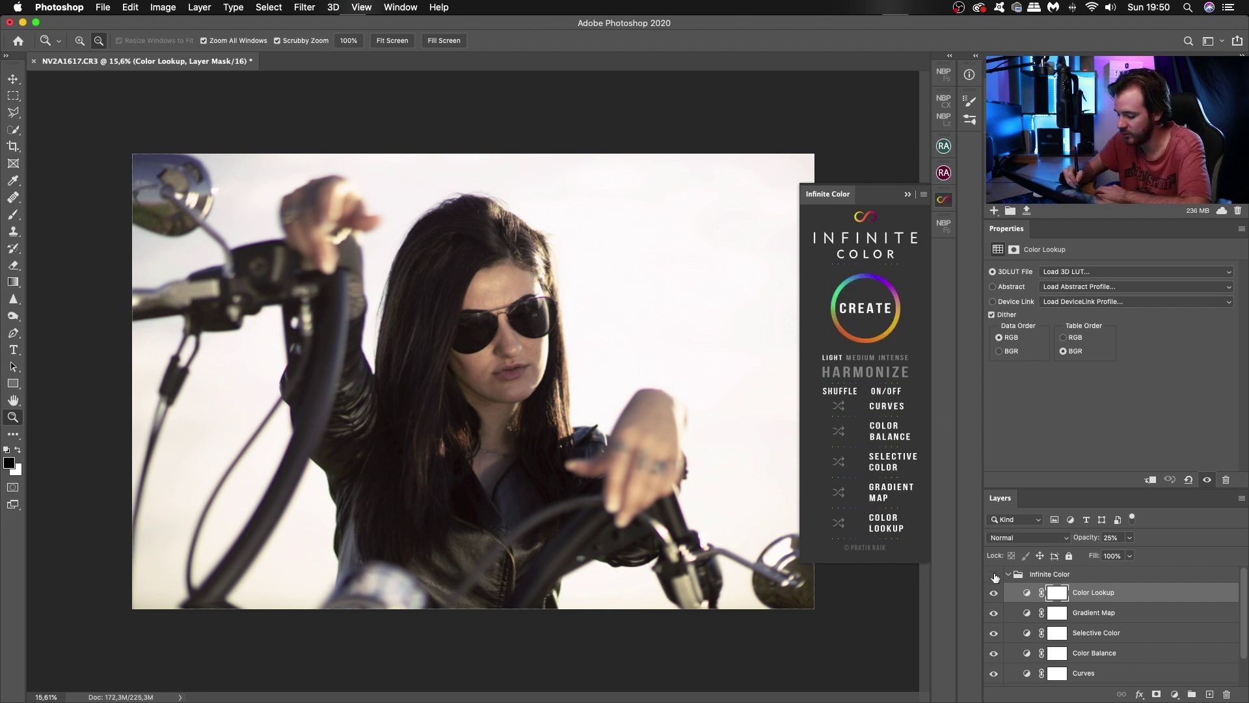
left_click(993, 574)
left_click(994, 575)
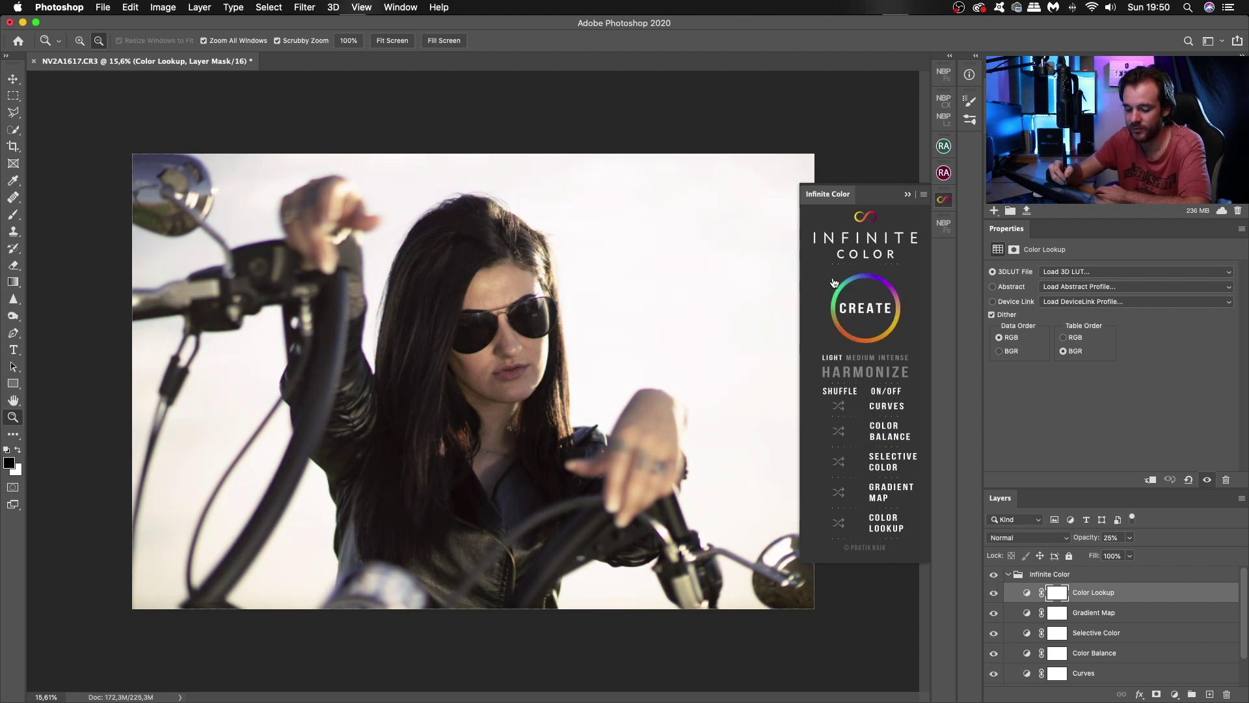
left_click(876, 307)
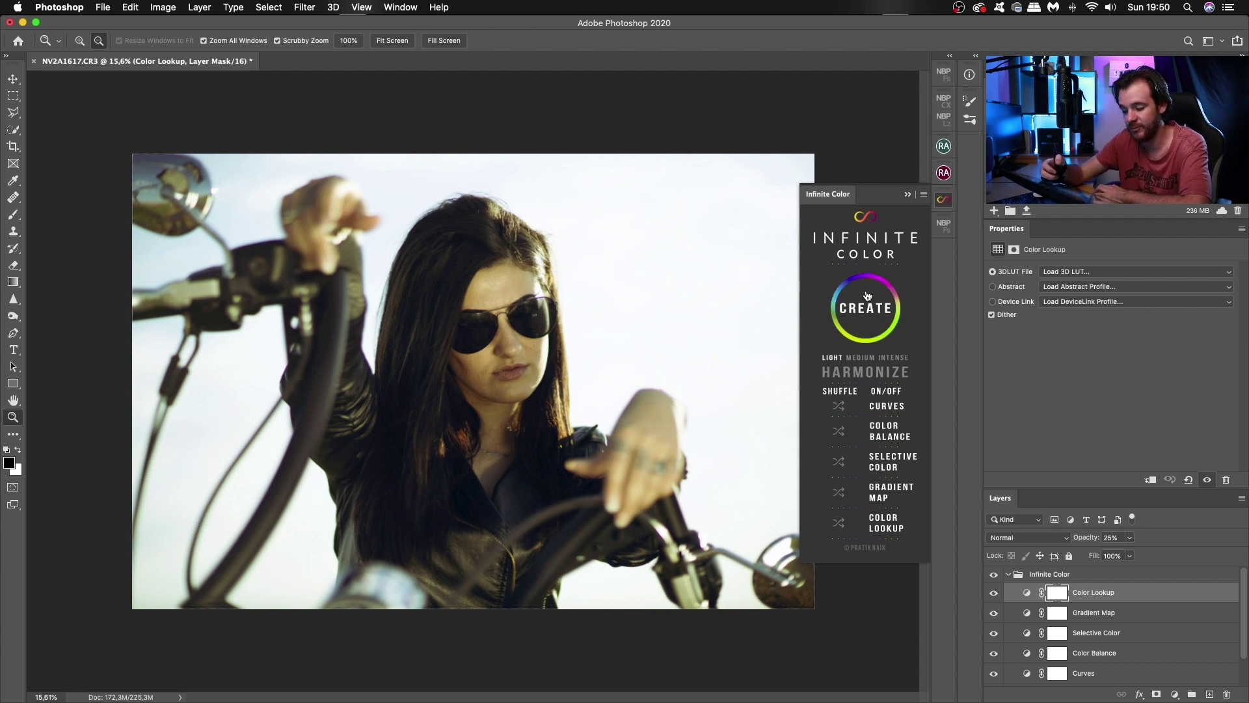
left_click(1008, 575)
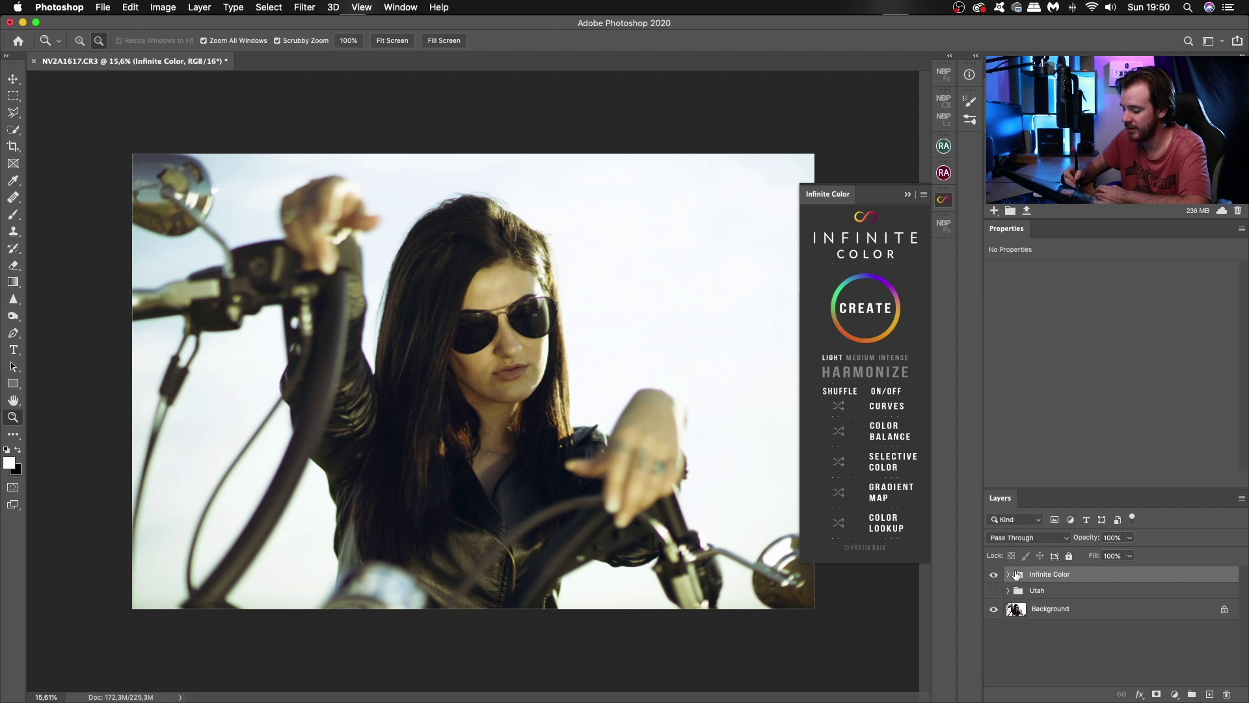
Step: Compare the Infinite Color group on and off, then generate two new cool grades
left_click(993, 575)
left_click(993, 575)
left_click(885, 302)
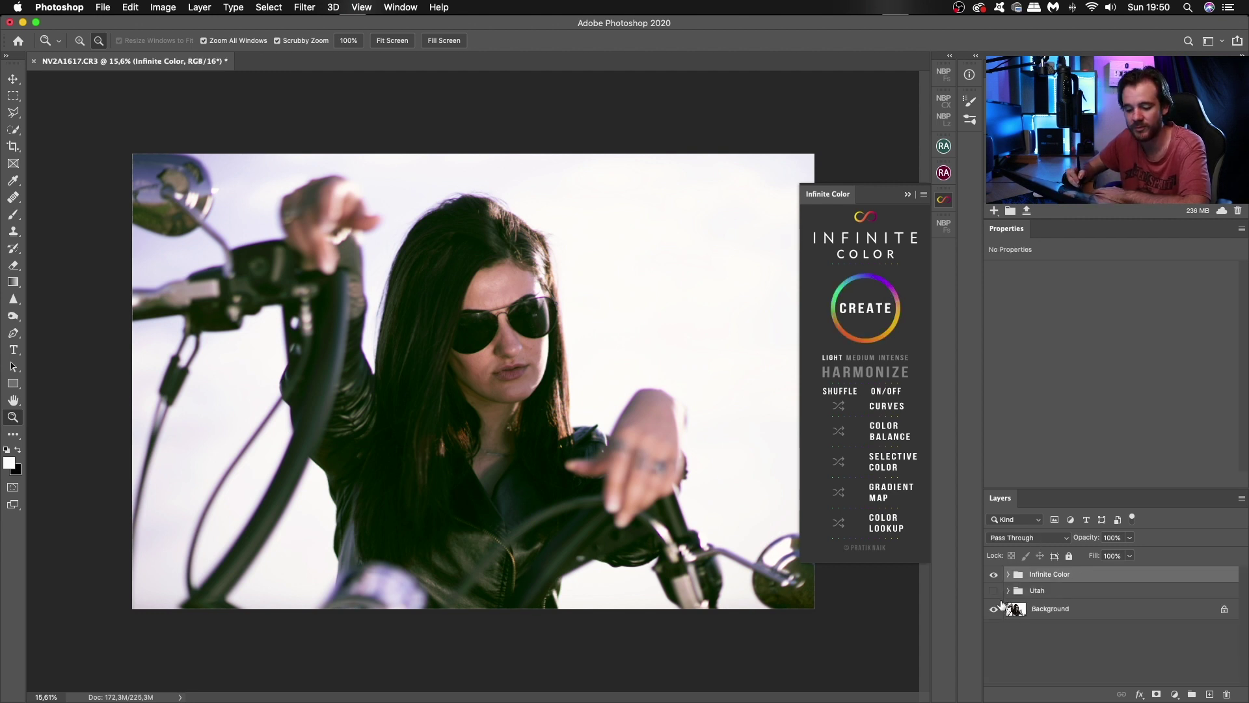
left_click(863, 307)
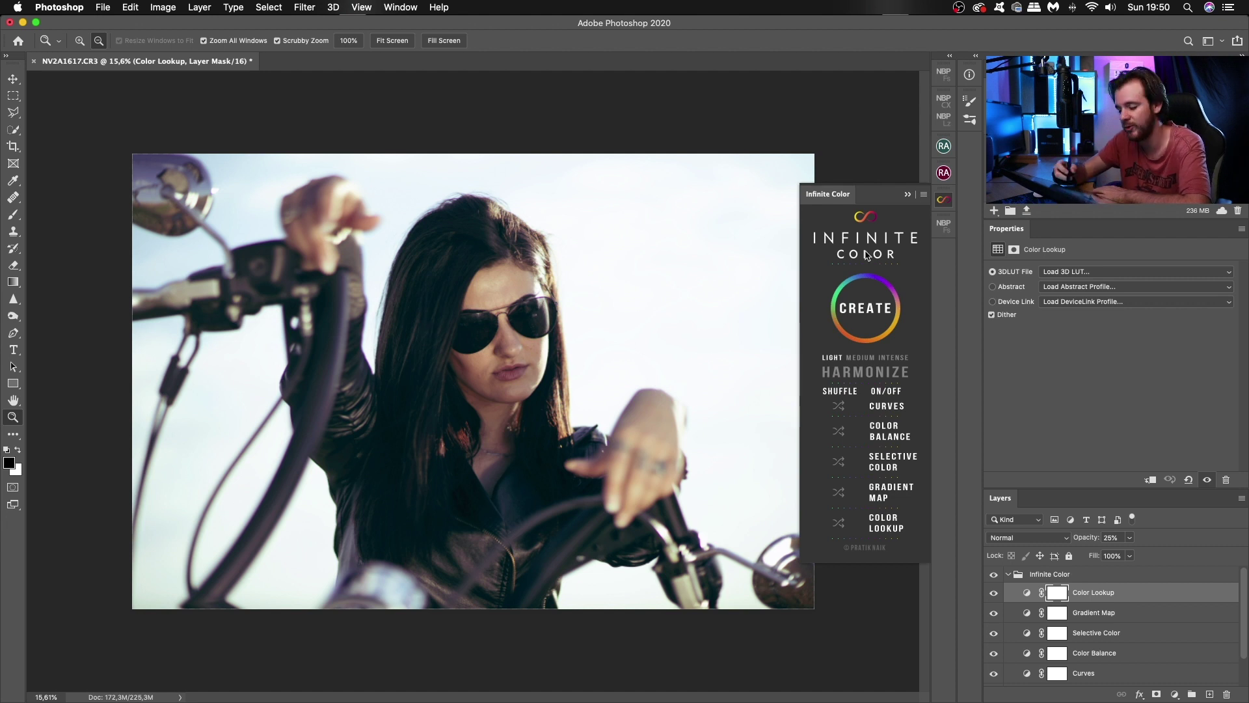
Step: Set harmonizing intensity to Medium and select the Infinite Color group in Layers
left_click(867, 358)
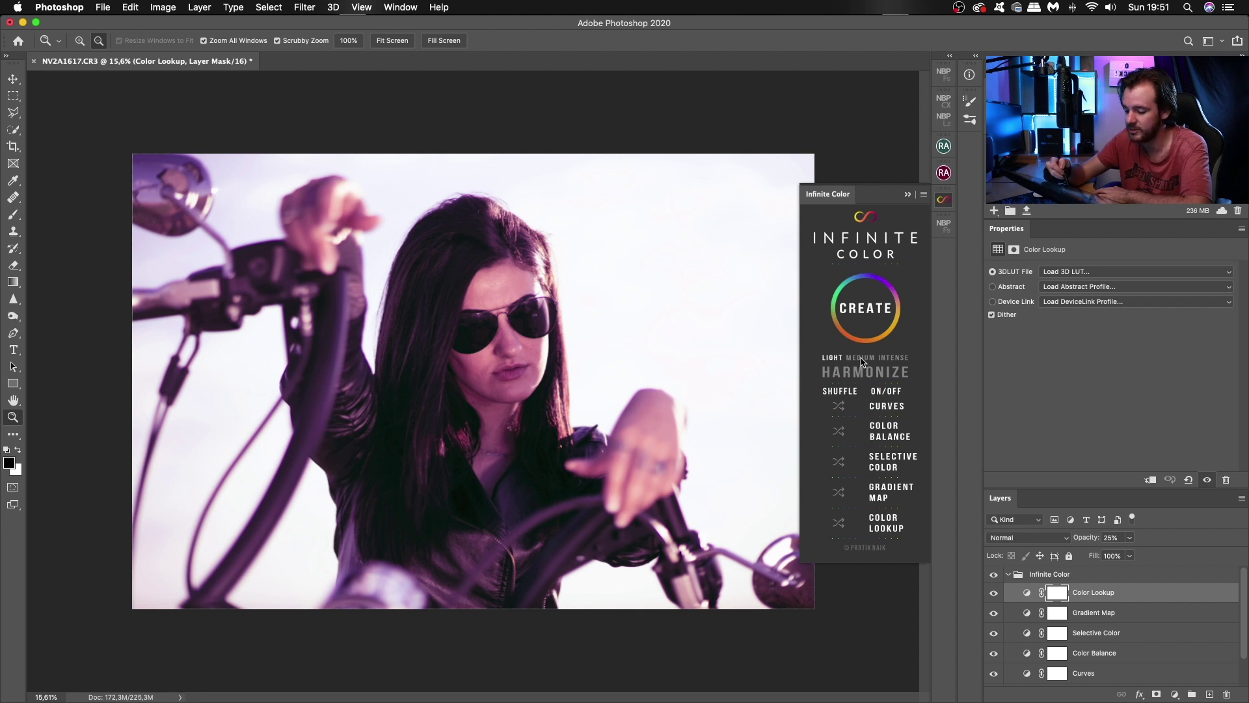
left_click(1083, 574)
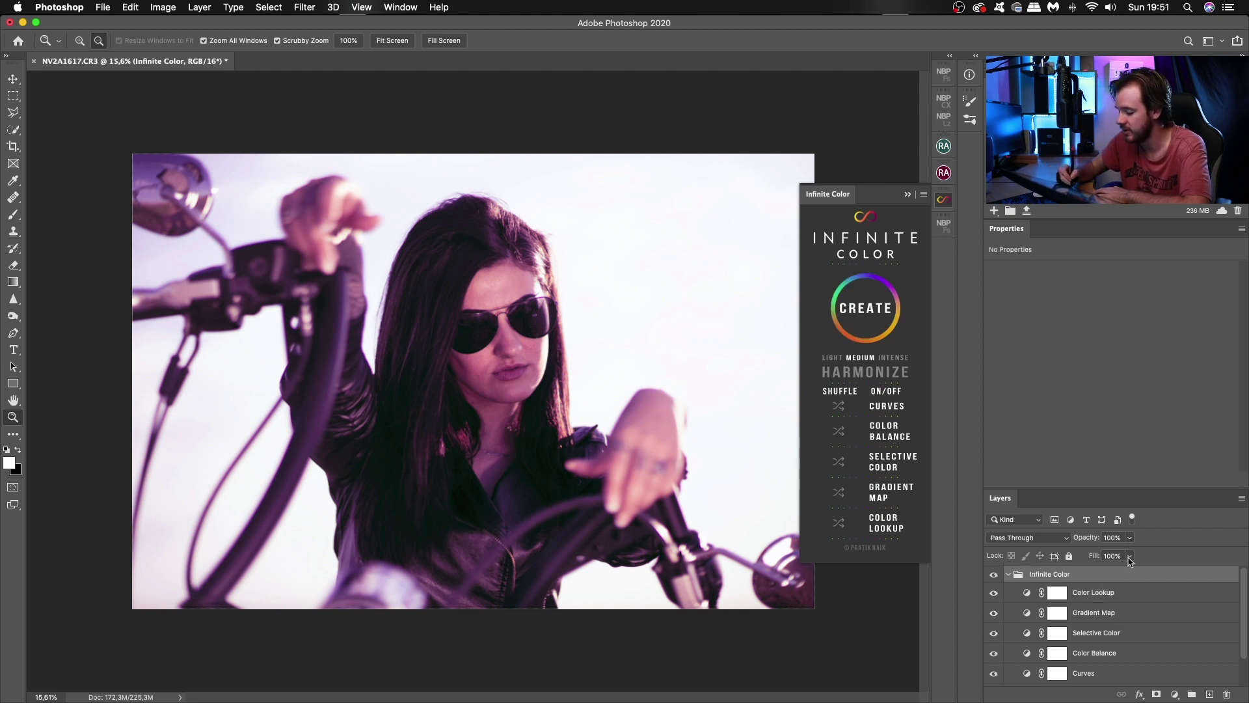
Step: Adjust the Infinite Color group's opacity, then generate warm, cool and magenta grades
left_click(1131, 537)
left_click_drag(1121, 554, 1148, 558)
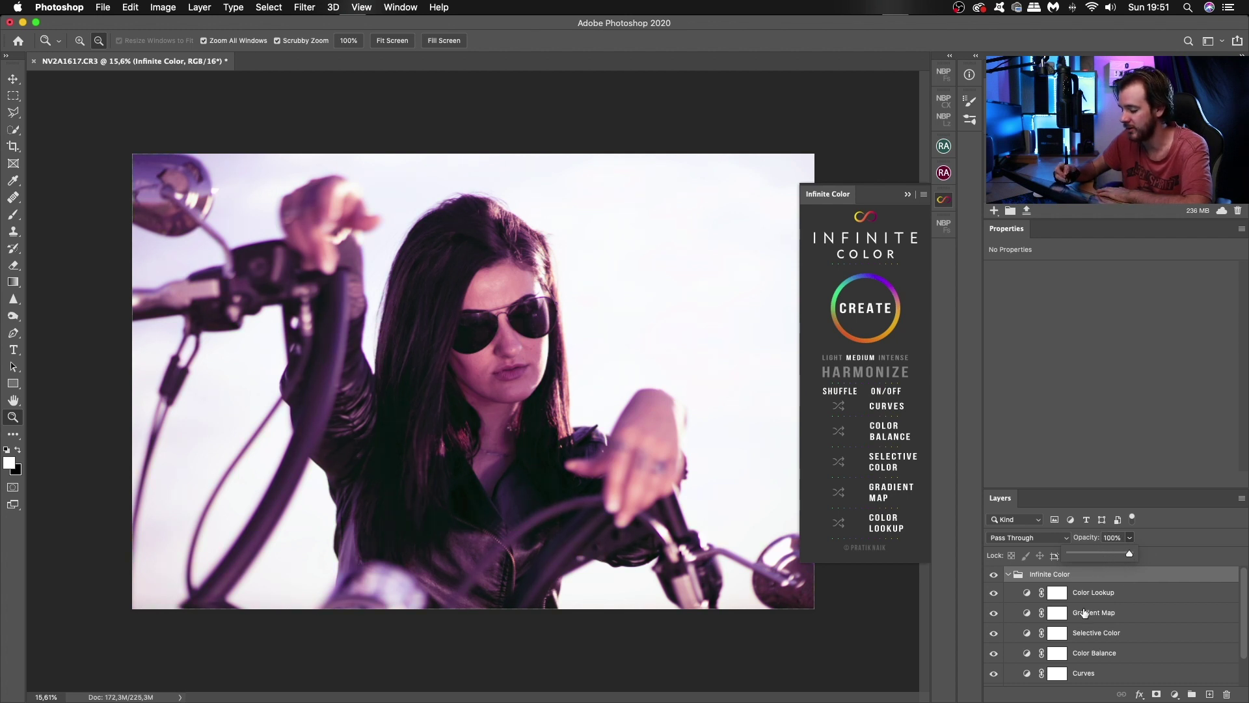
left_click(872, 312)
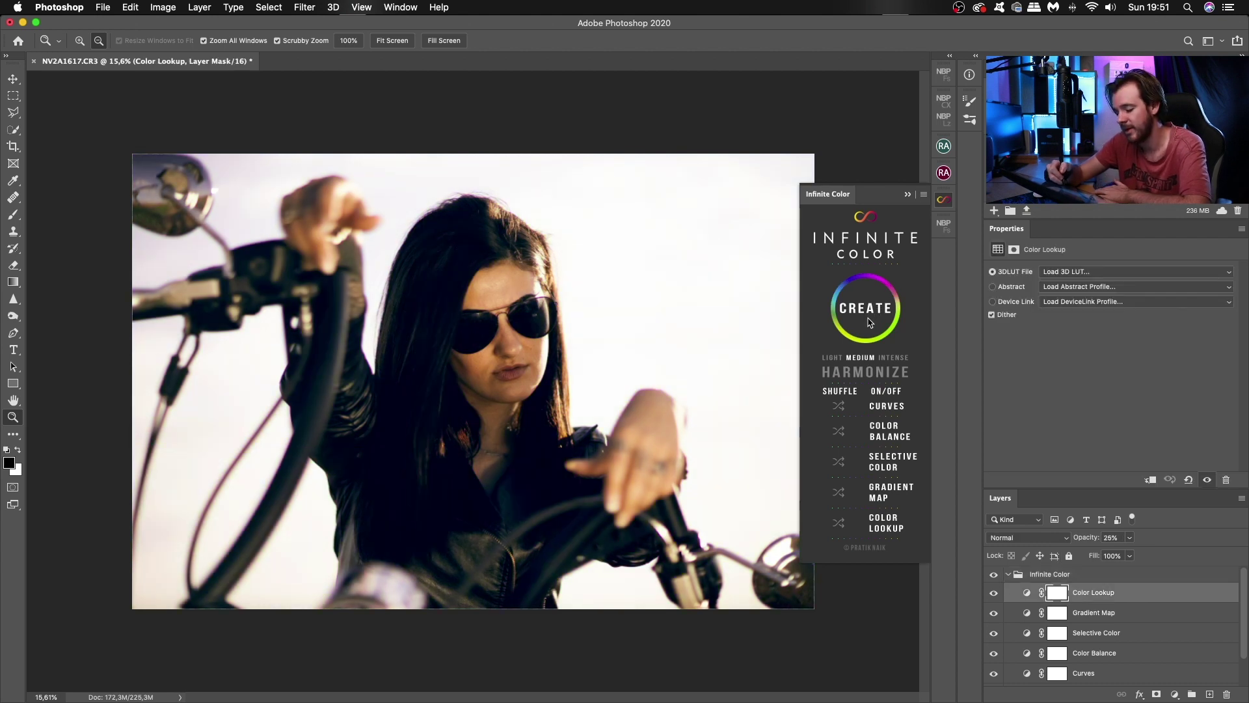
left_click(872, 311)
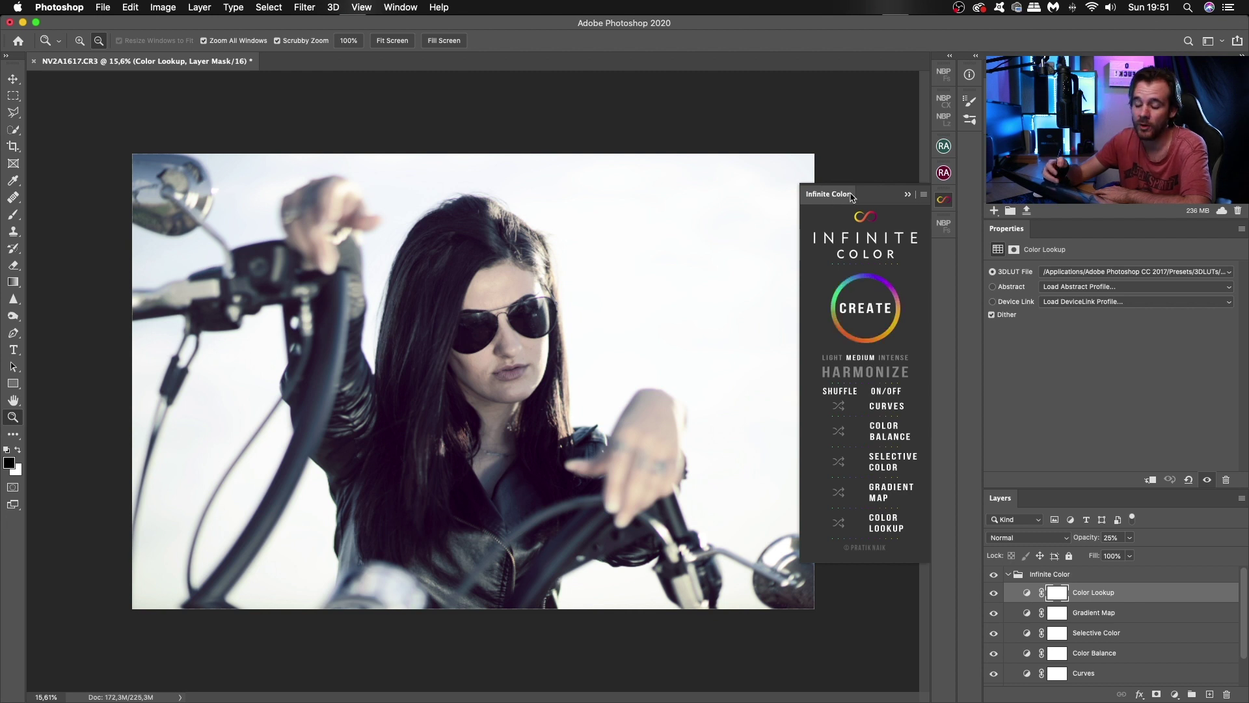
left_click(864, 310)
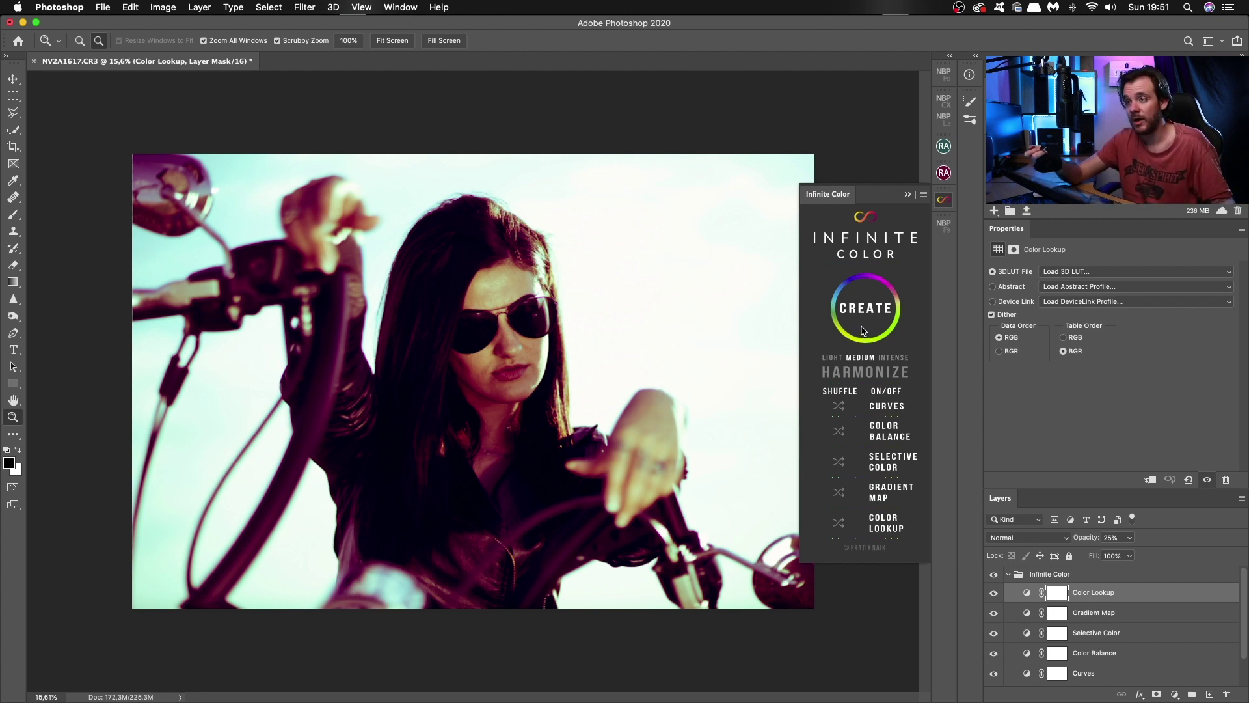
Step: Switch harmonizing to Intense and regenerate grades until a purple-magenta look appears
left_click(895, 357)
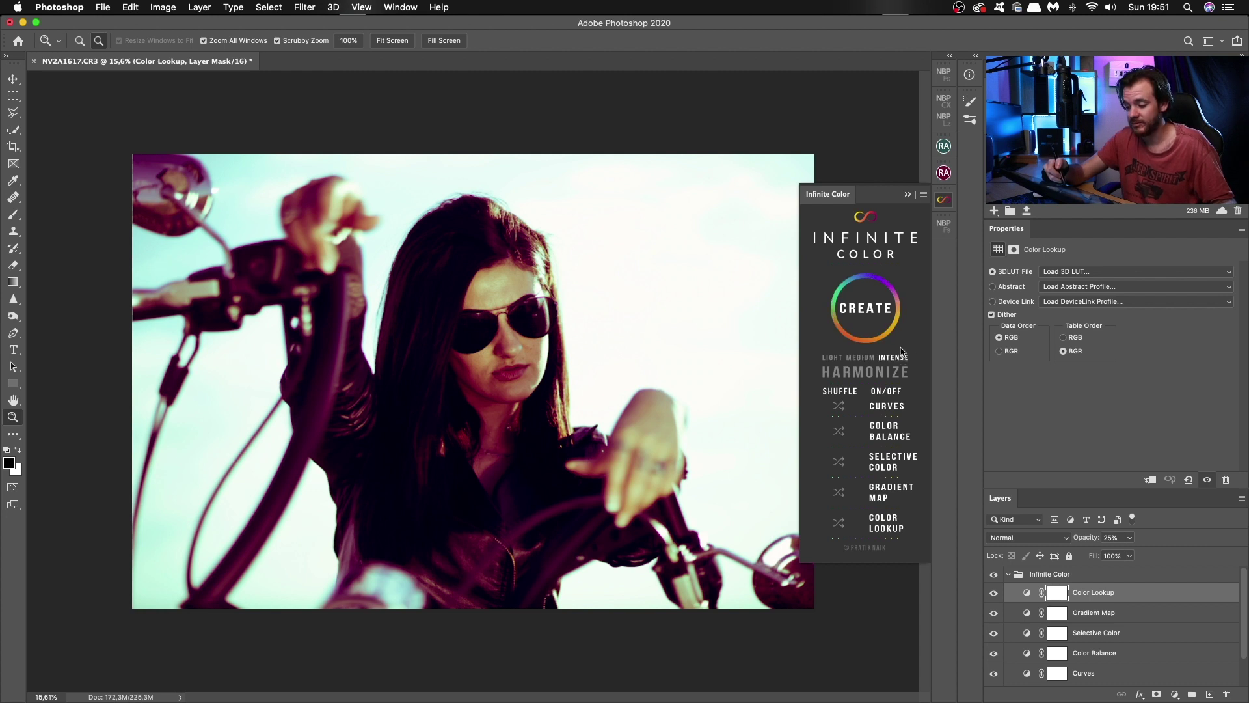
left_click(887, 314)
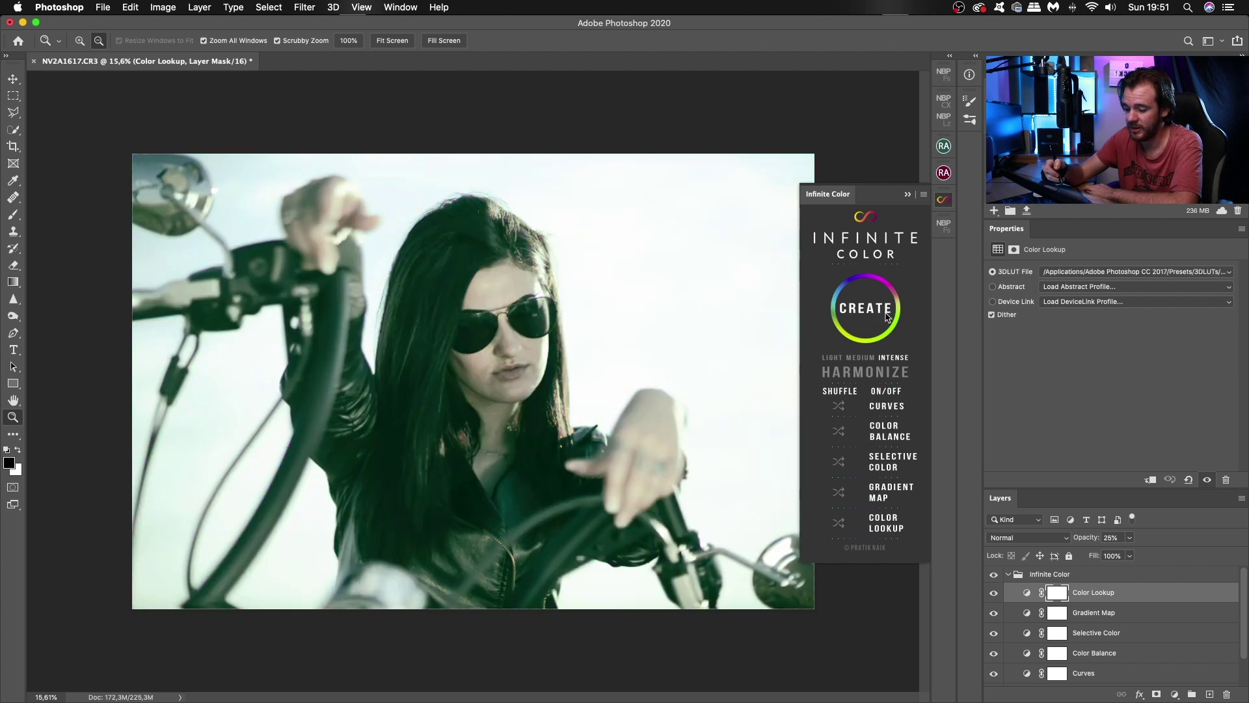
left_click(887, 313)
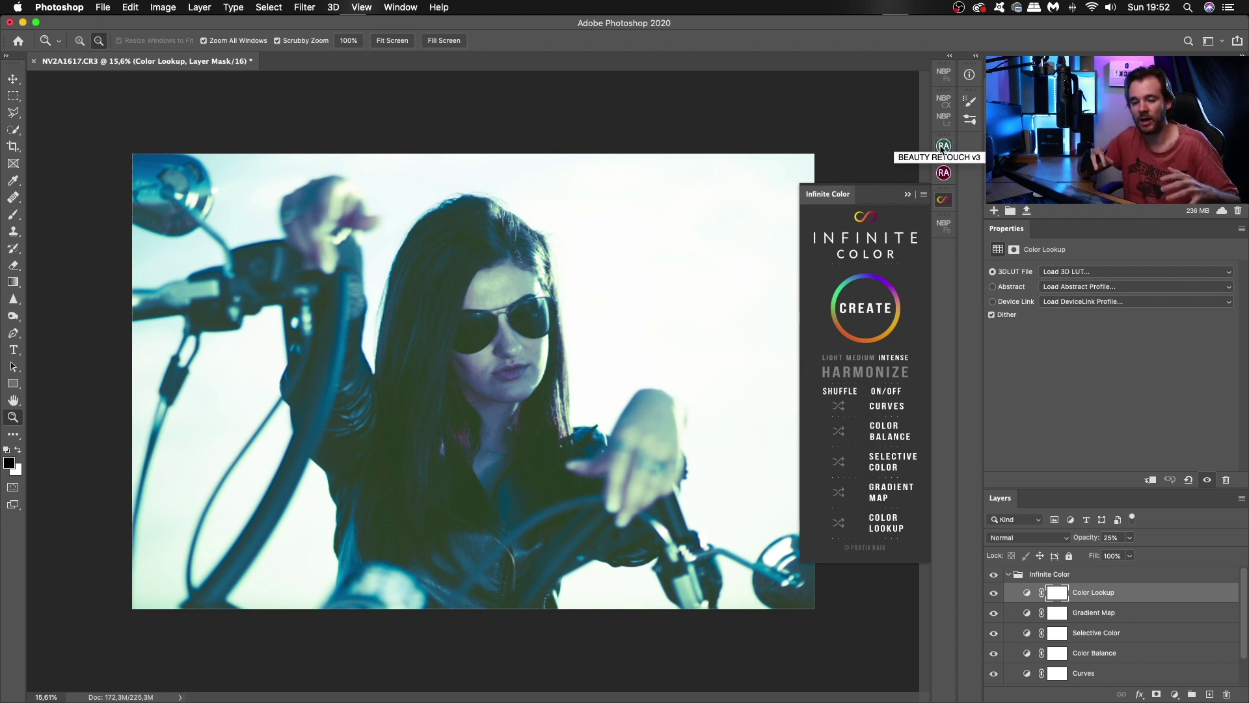
left_click(873, 318)
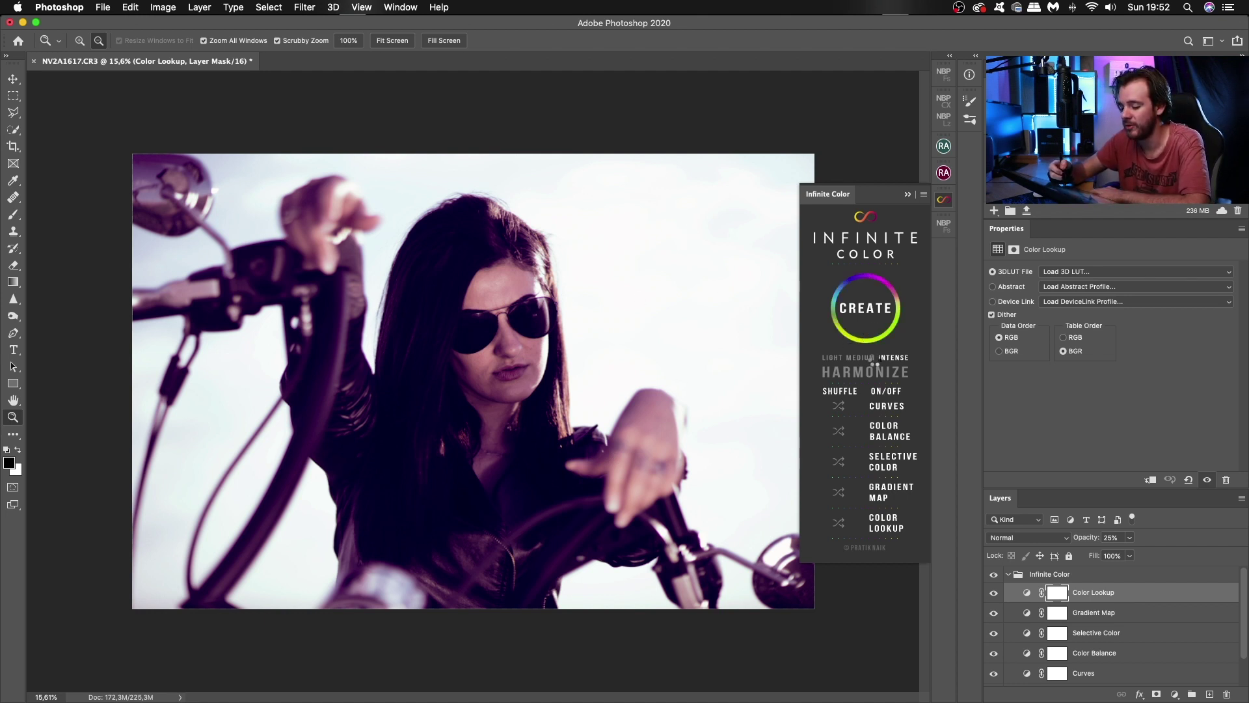
Step: Generate a fresh Intense grade and harmonize it into Shadows, Midtone and Highlights layers
left_click(874, 372)
left_click(873, 322)
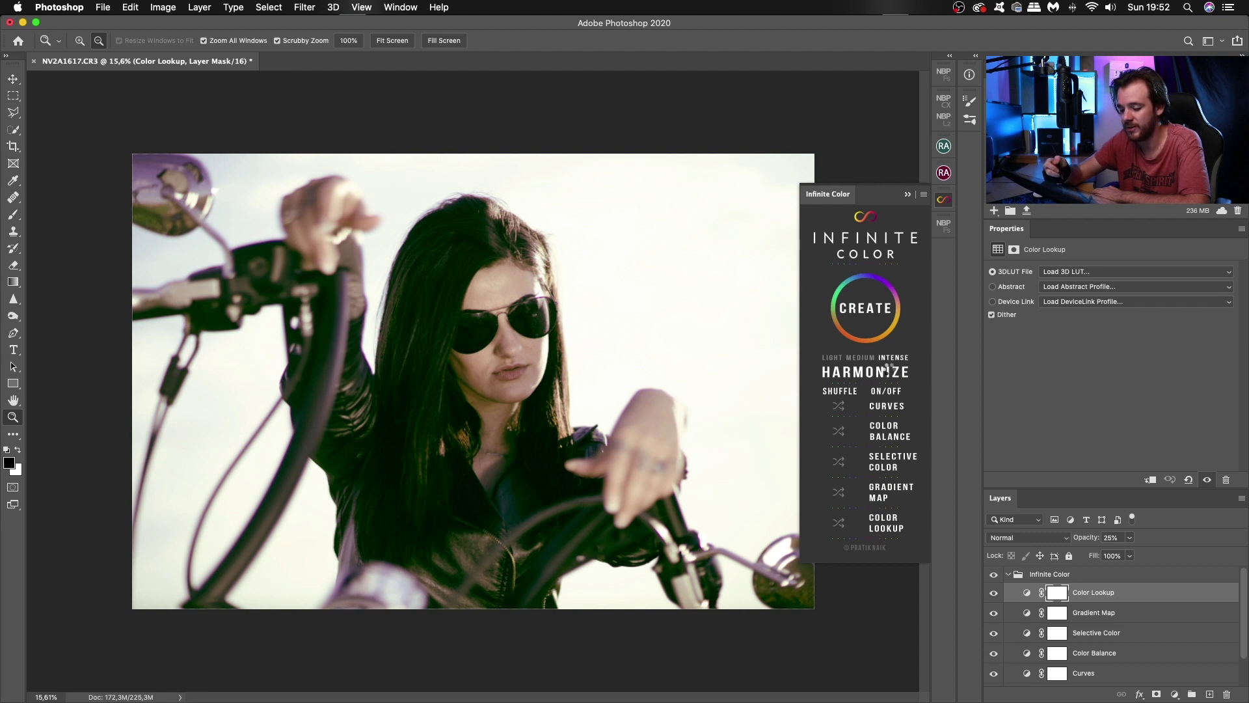
left_click(888, 370)
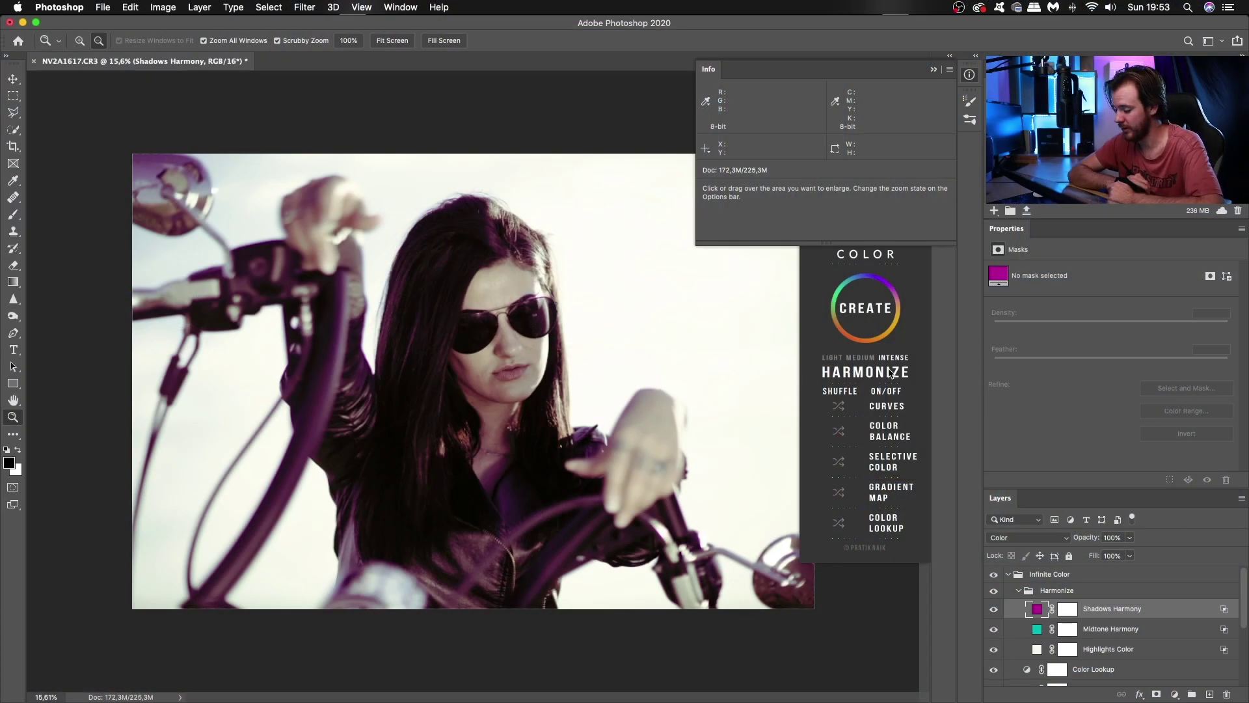
left_click(891, 373)
left_click(994, 590)
left_click(994, 590)
left_click(995, 591)
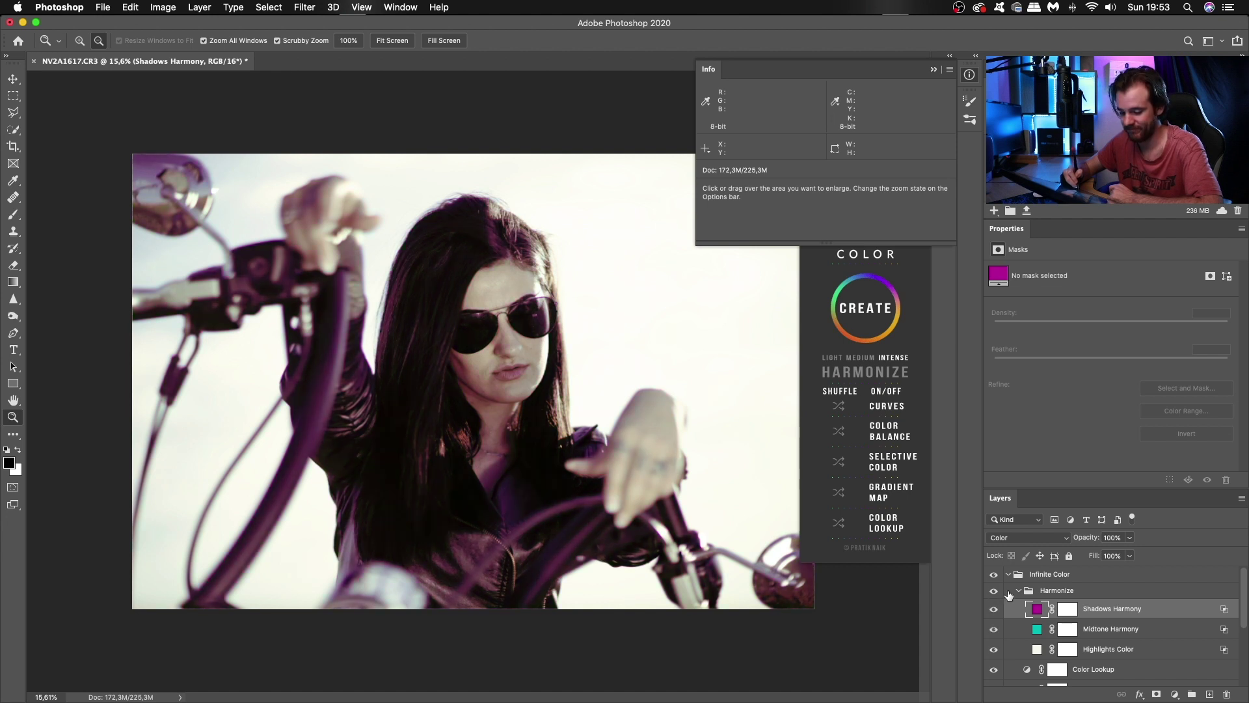
left_click(996, 590)
left_click(995, 590)
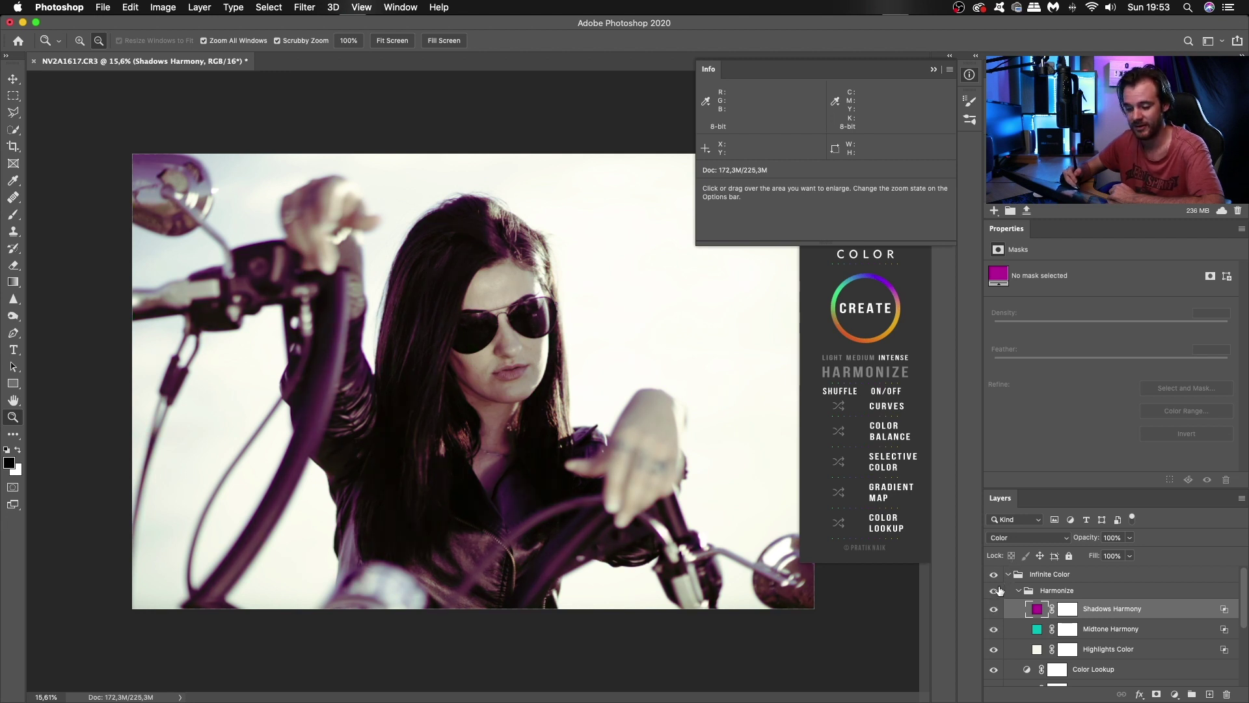
left_click(999, 591)
left_click(1000, 590)
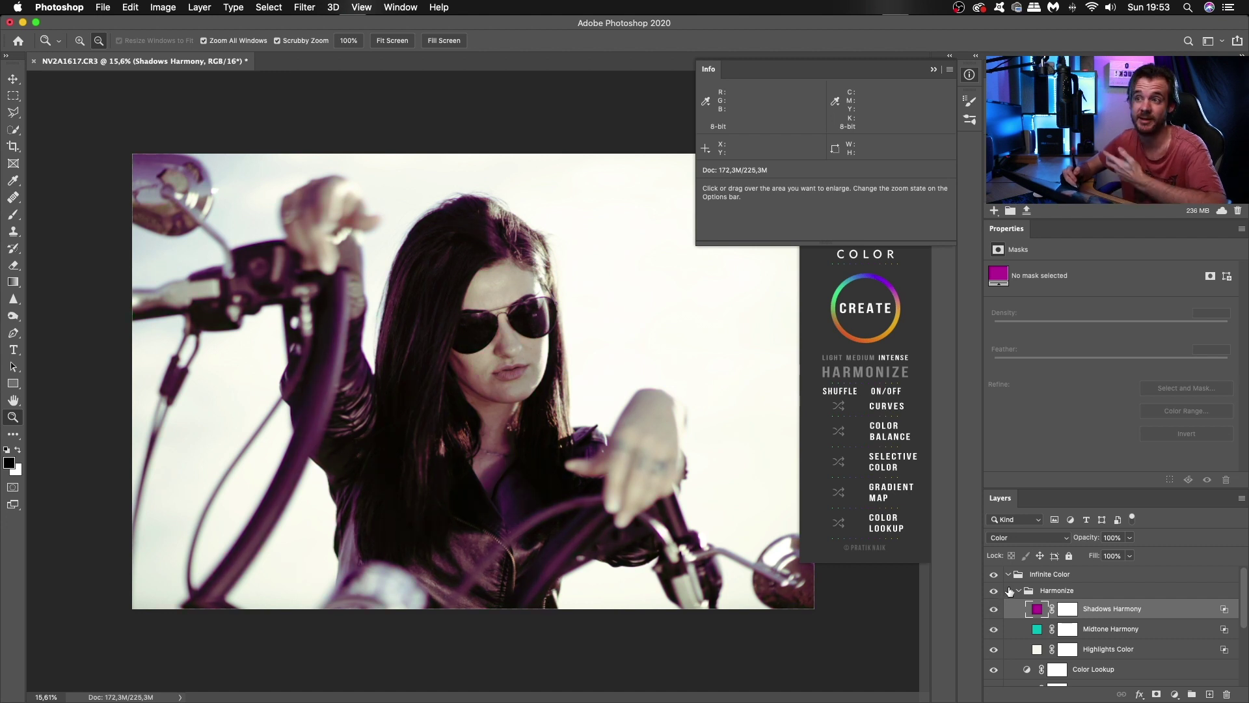
left_click(1075, 575)
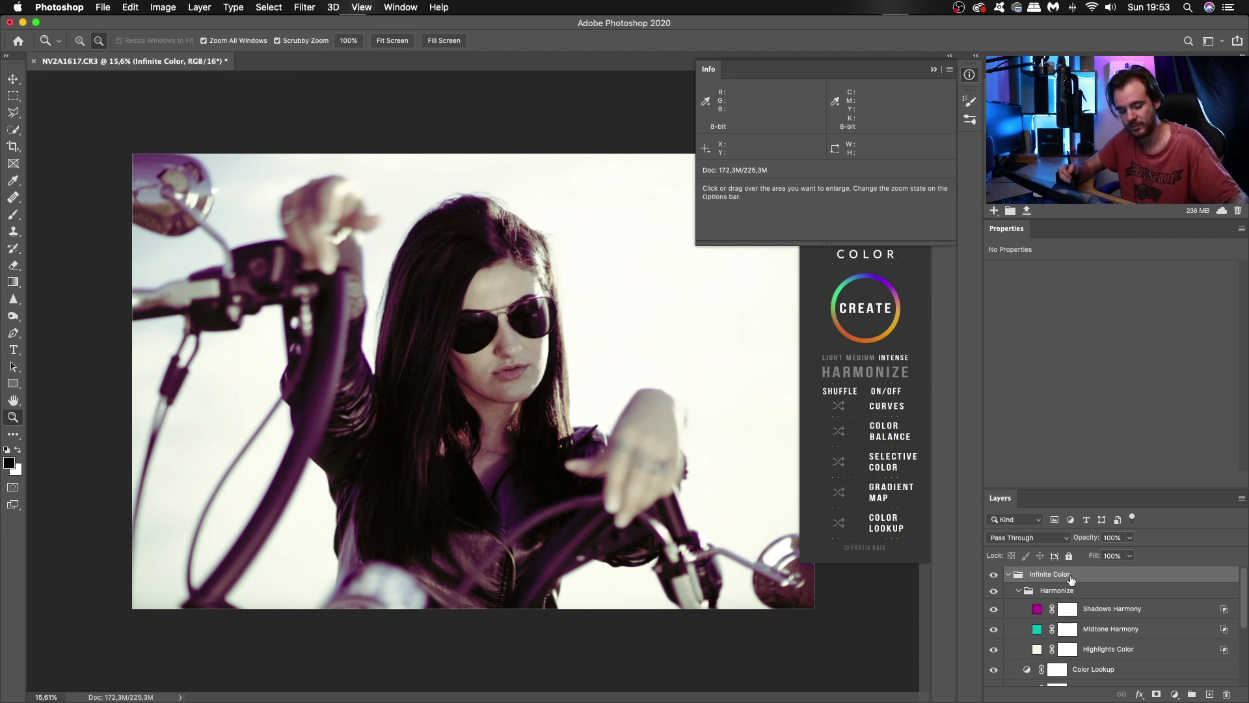
Step: Delete the Infinite Color group, collapse the Info panel, and set intensity to Light
key("BackSpace")
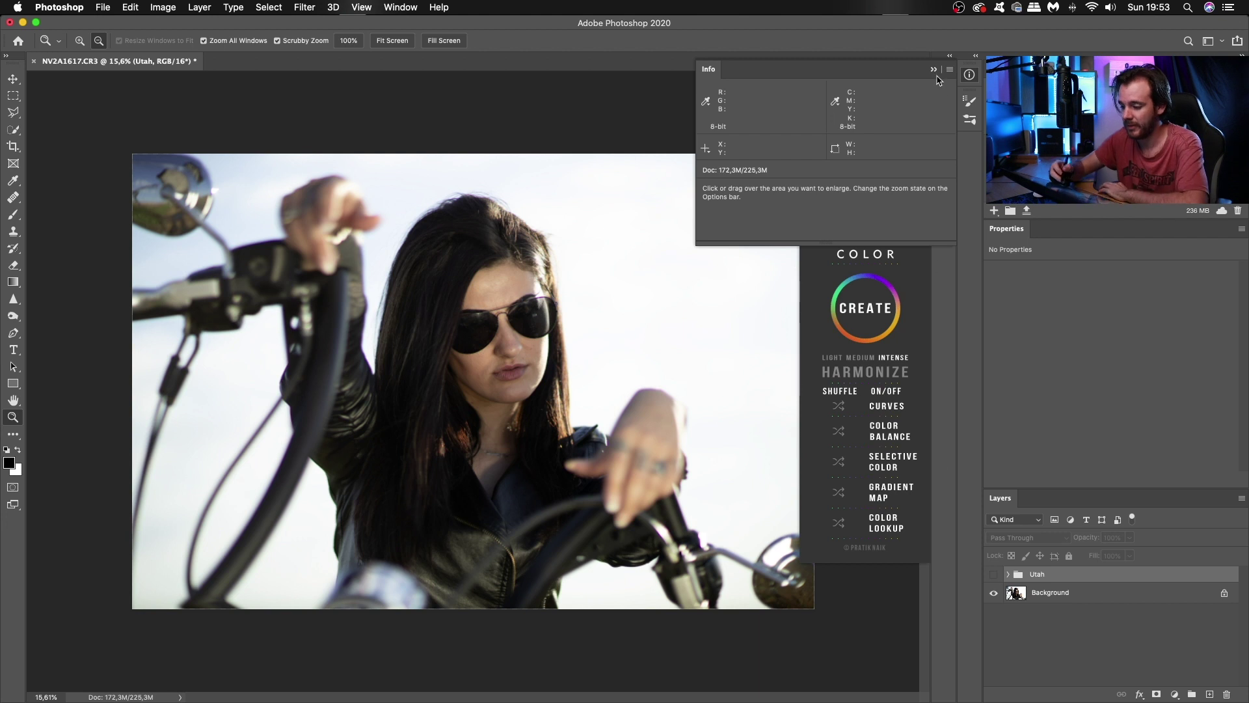
left_click(934, 69)
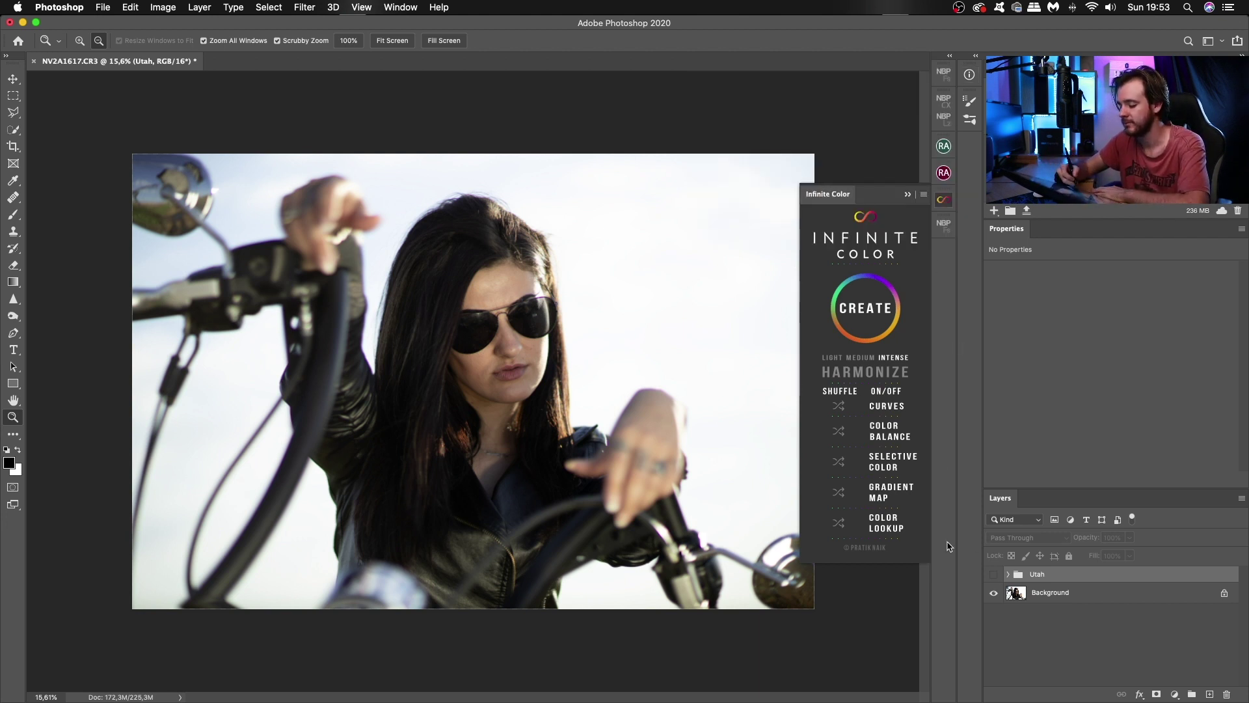
left_click(835, 358)
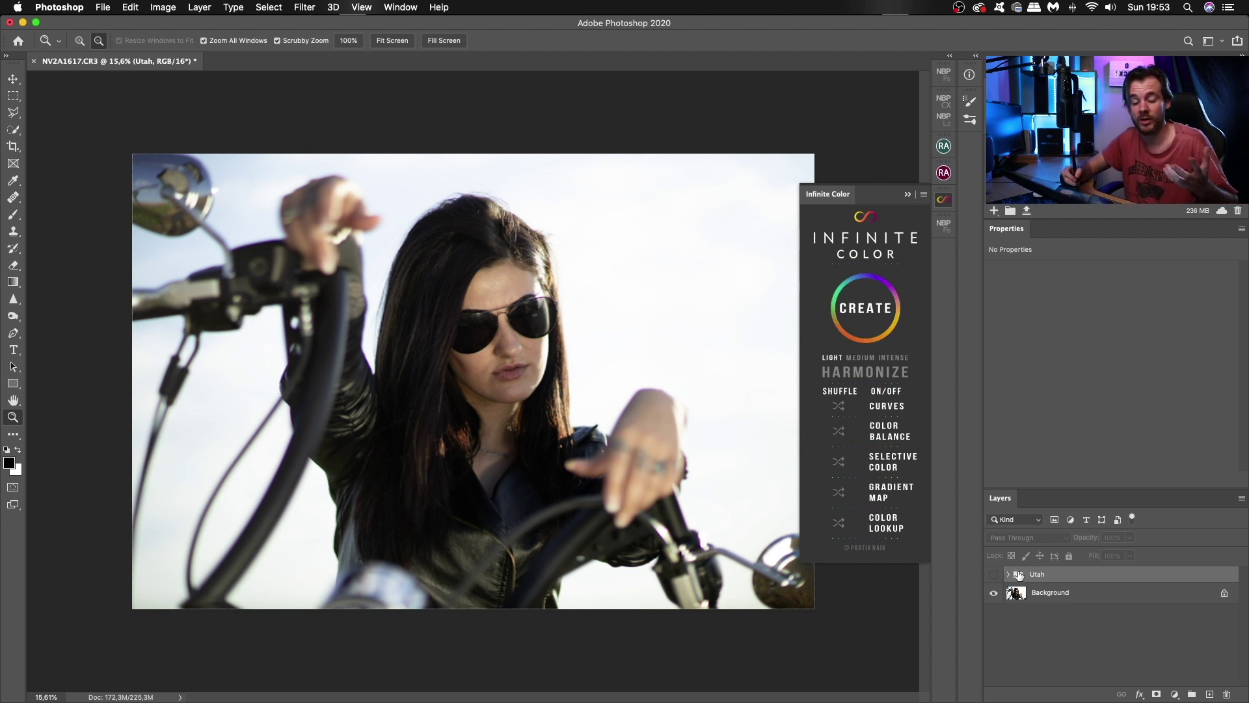
Step: Turn on the Utah group's visibility and collapse the Infinite Color panel
left_click(994, 576)
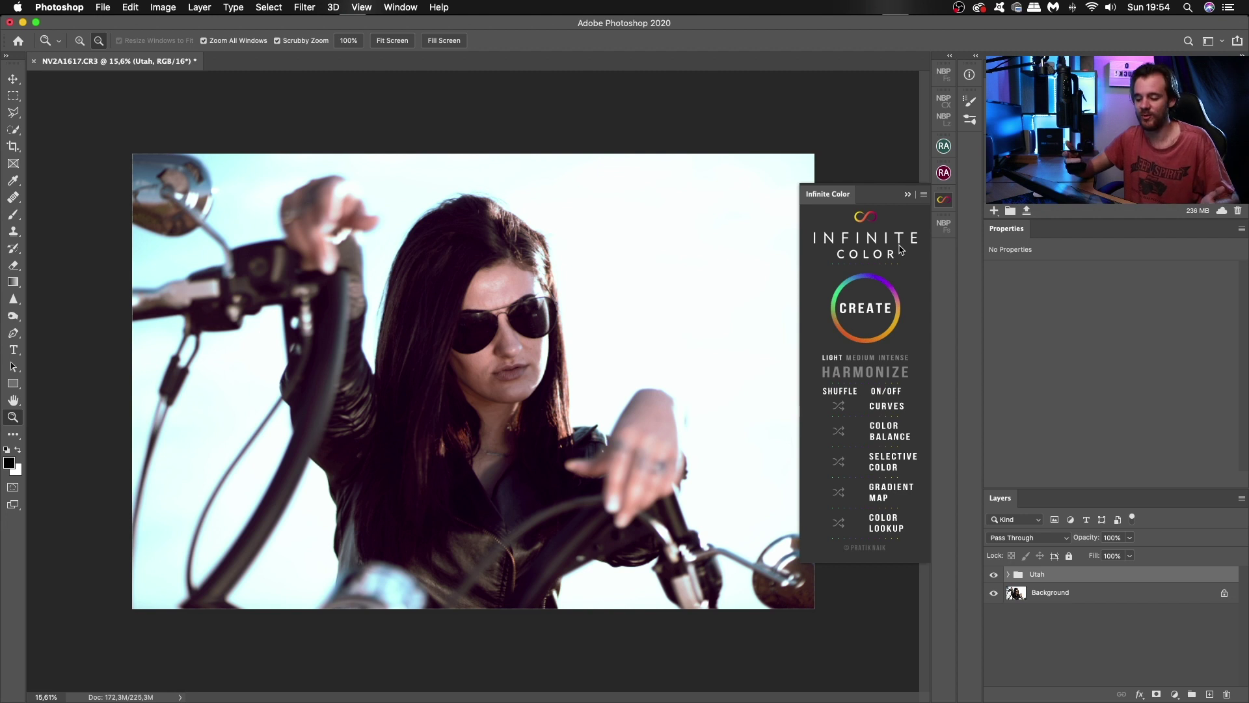
left_click(908, 194)
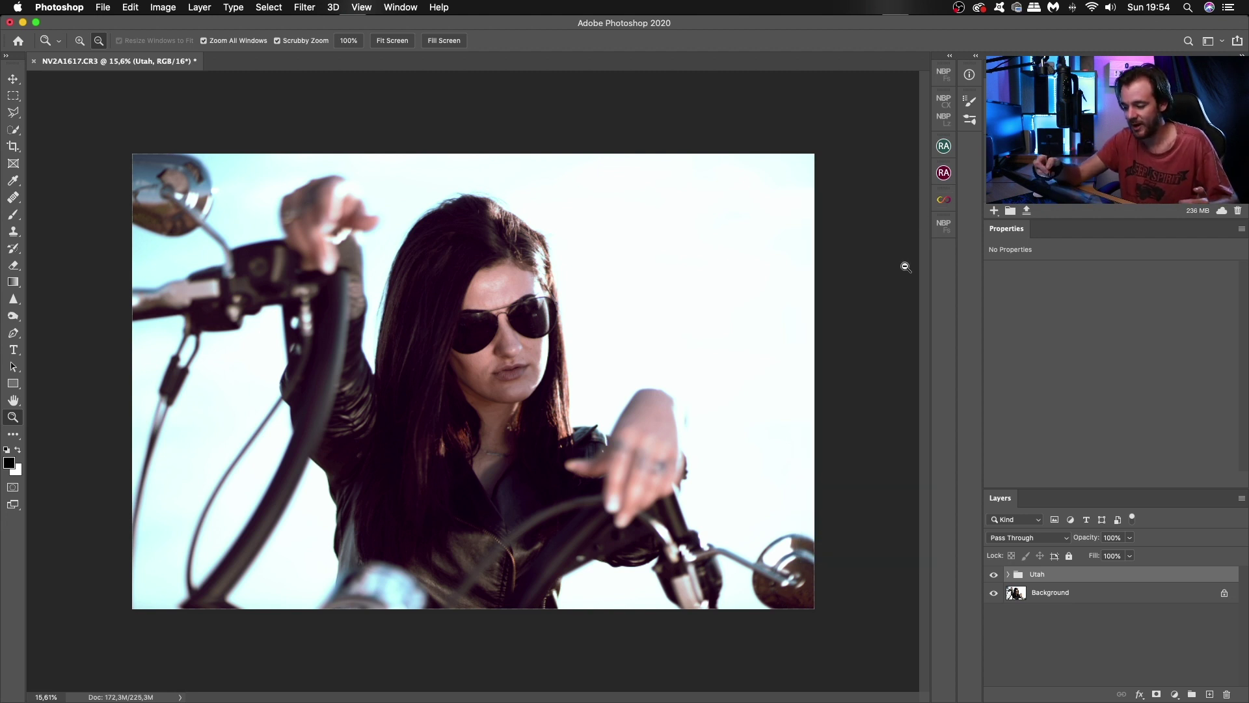